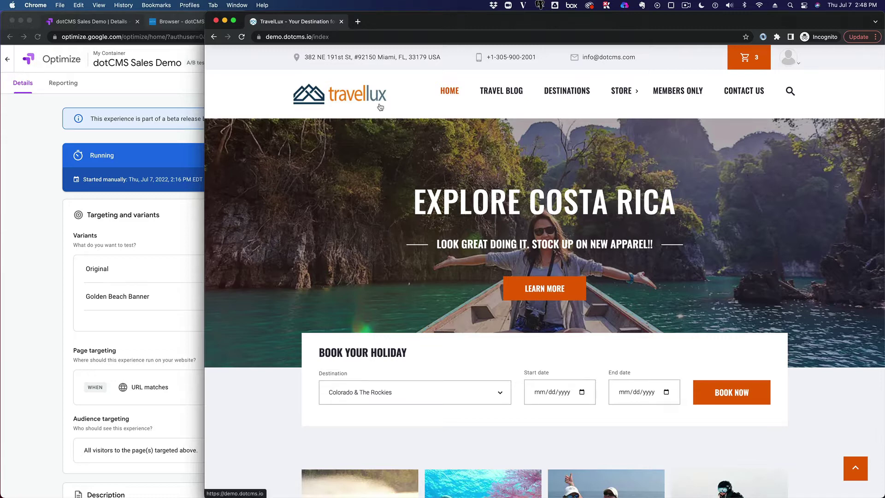
click(34, 133)
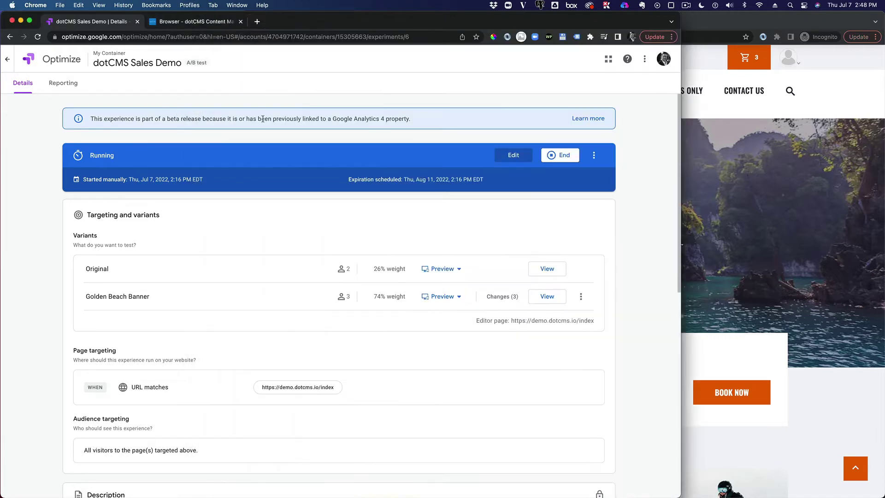
scroll(276, 131, down, 1)
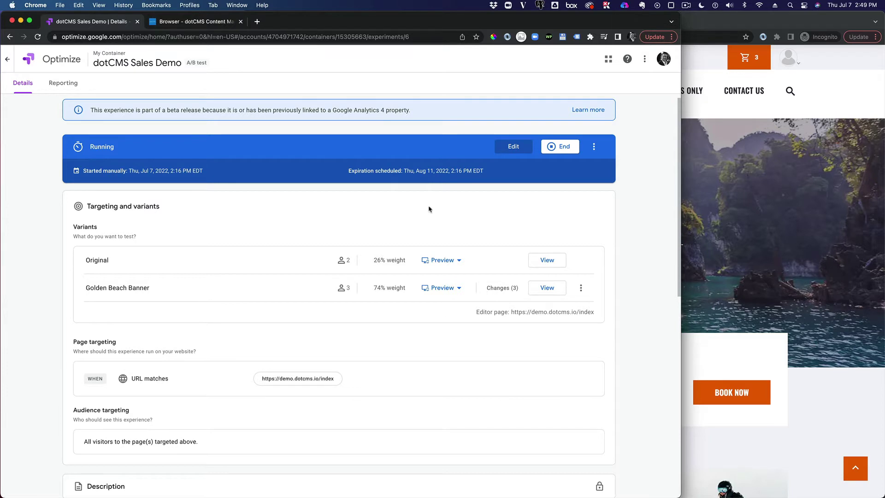
scroll(429, 210, down, 1)
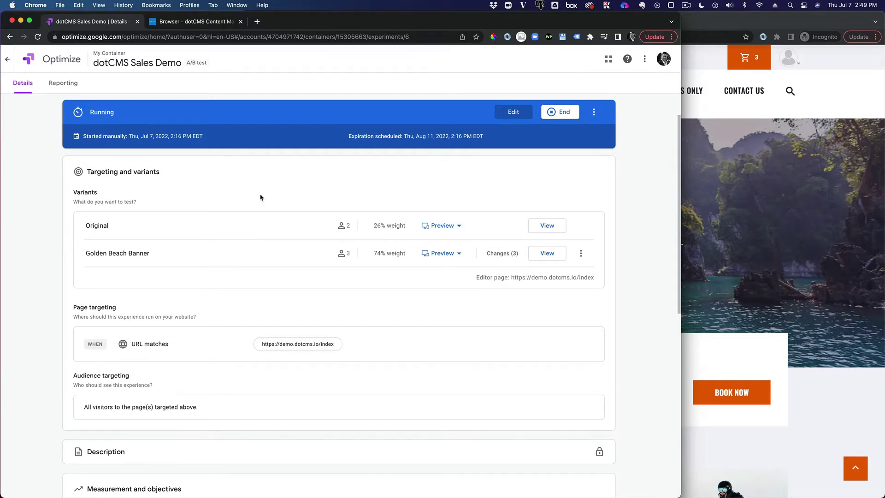
scroll(261, 197, up, 1)
scroll(257, 210, down, 1)
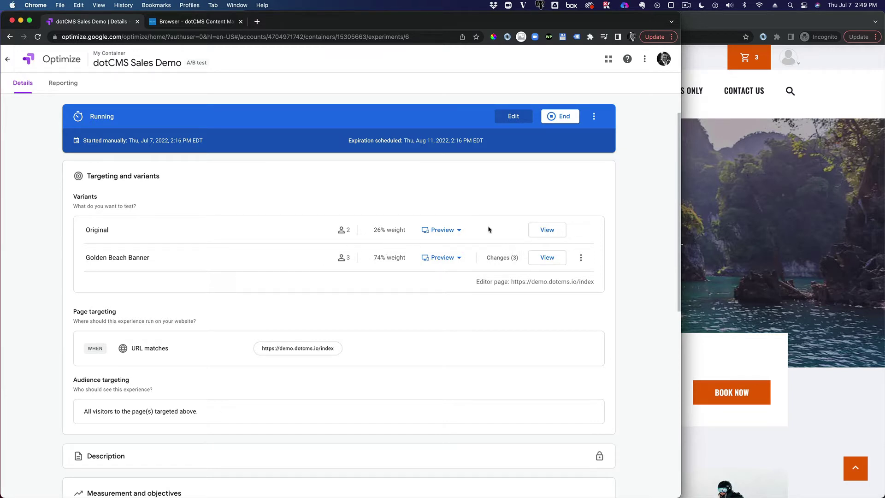
Preview the Original variant, then the Golden Beach Banner variant, selecting its hero banner container.
click(546, 230)
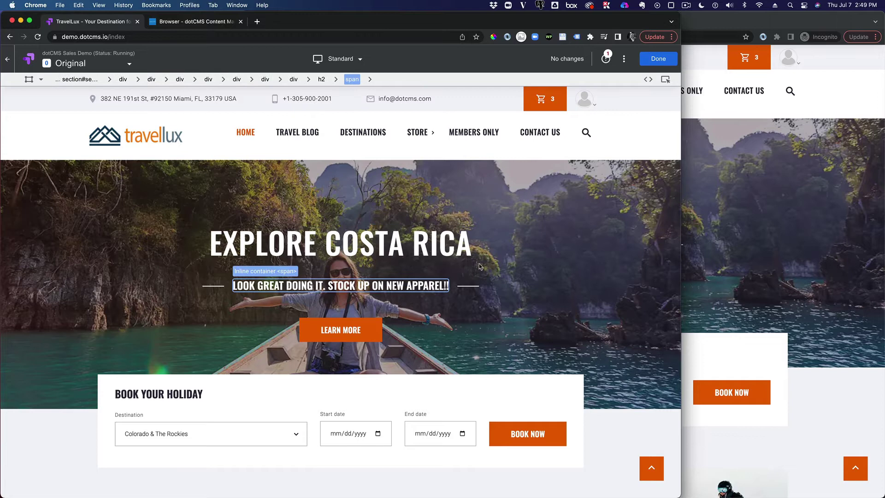
click(11, 36)
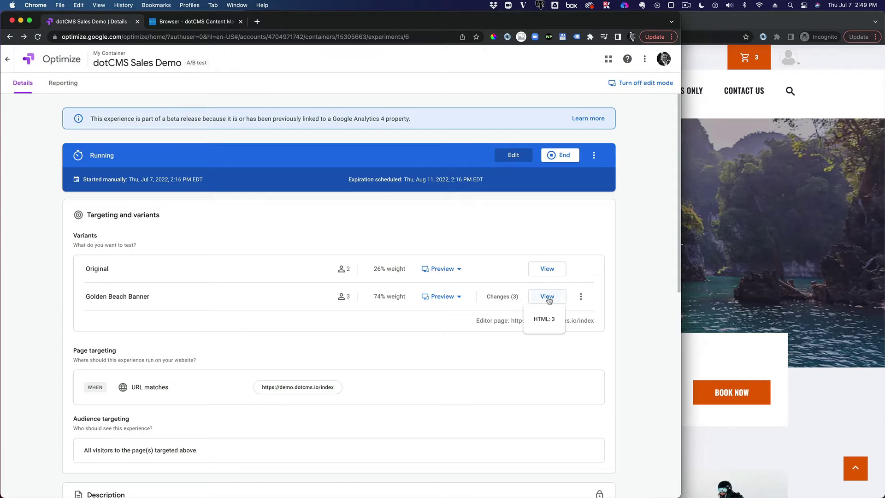
click(547, 297)
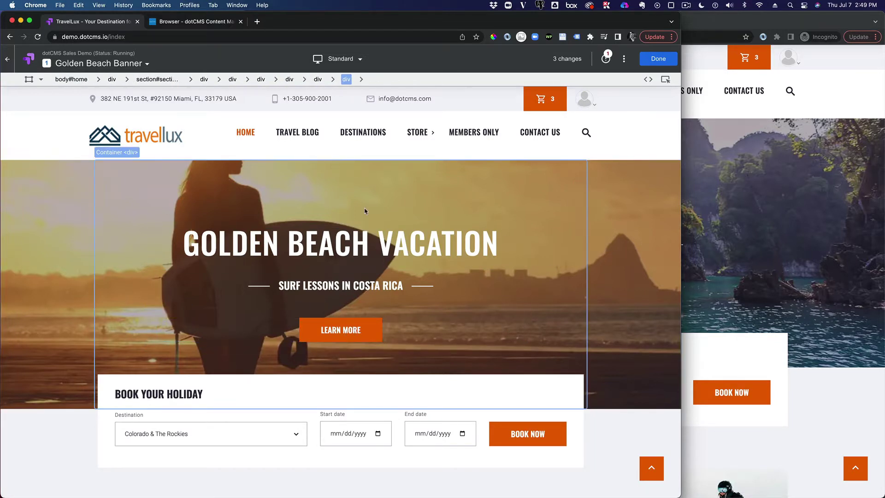
click(597, 227)
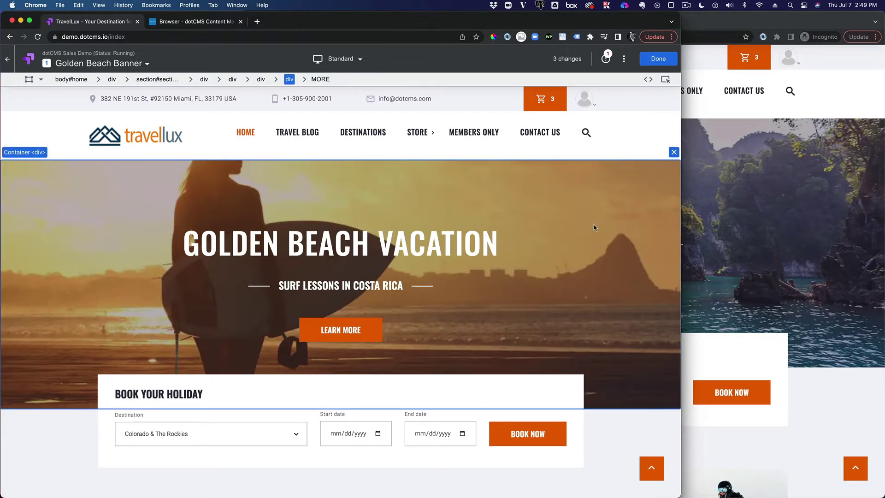
click(657, 58)
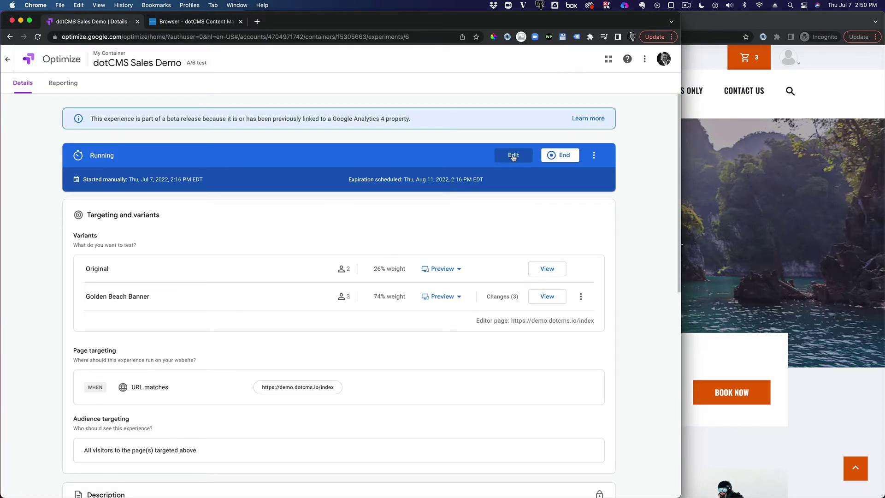
Edit the running experience directly and load the Golden Beach Banner variant's visual editor.
click(515, 158)
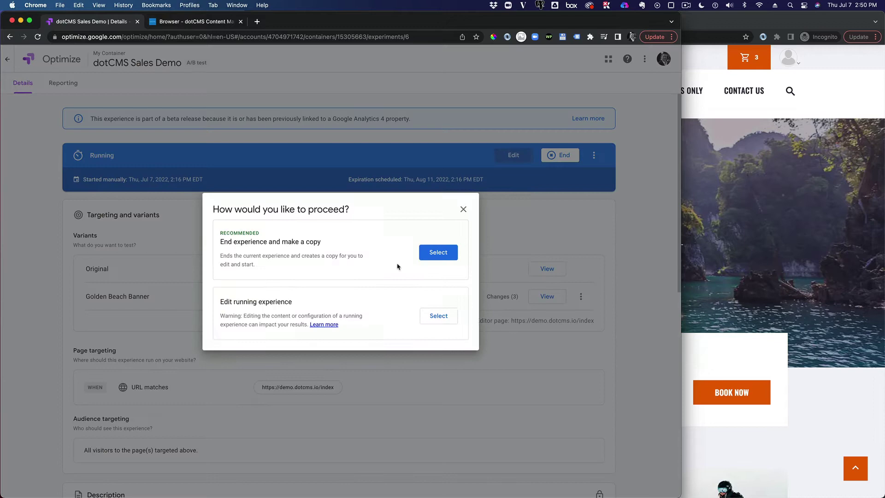
click(439, 316)
click(547, 332)
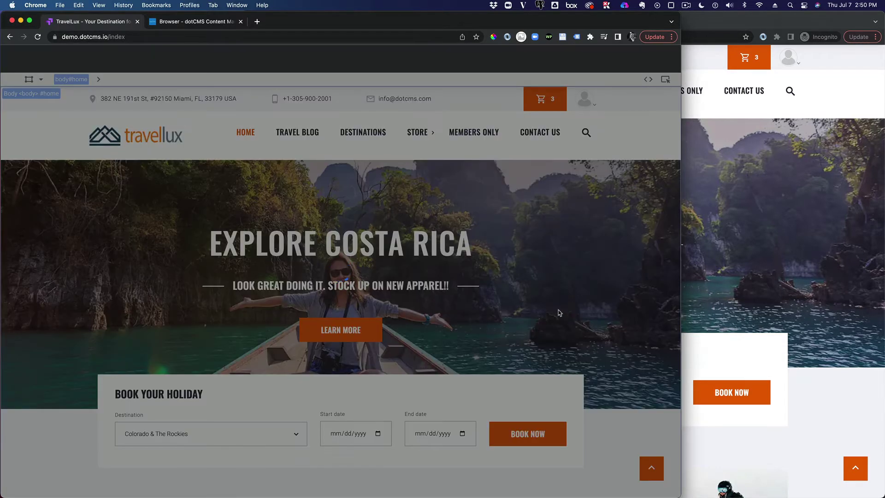
Select the full-width hero banner and view its HTML code, cancelling without changes.
click(574, 271)
click(630, 229)
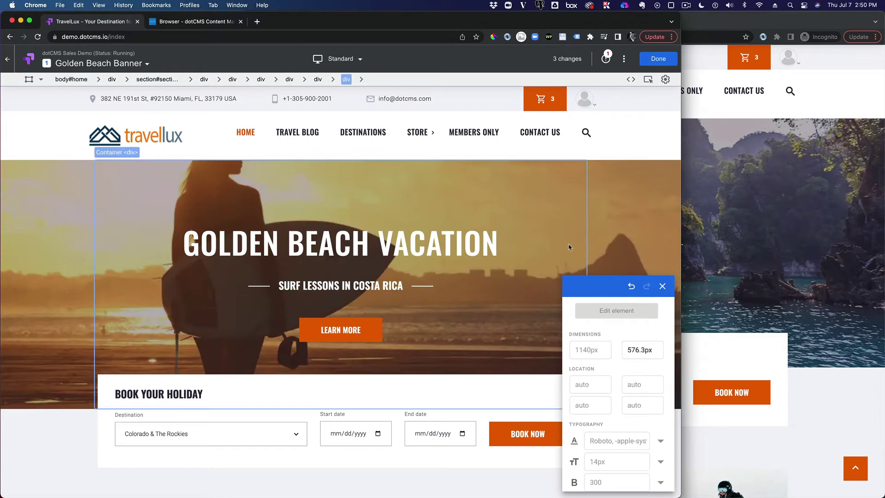
right_click(594, 229)
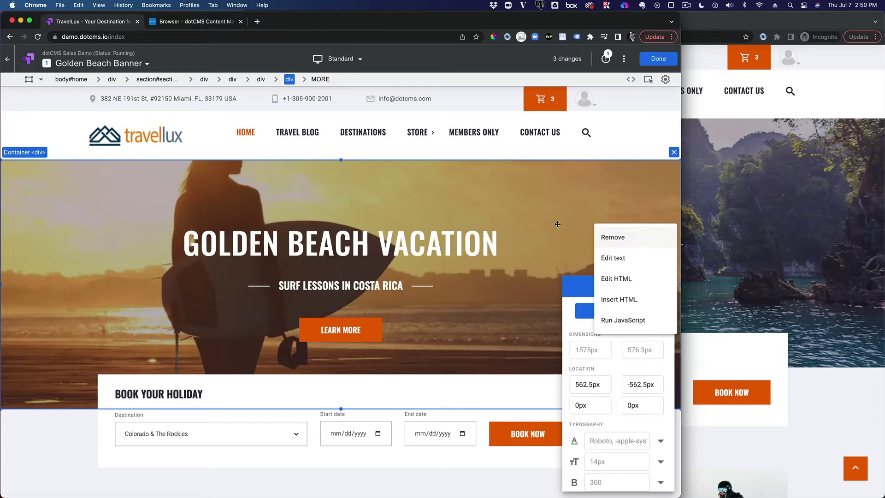
right_click(614, 227)
click(616, 277)
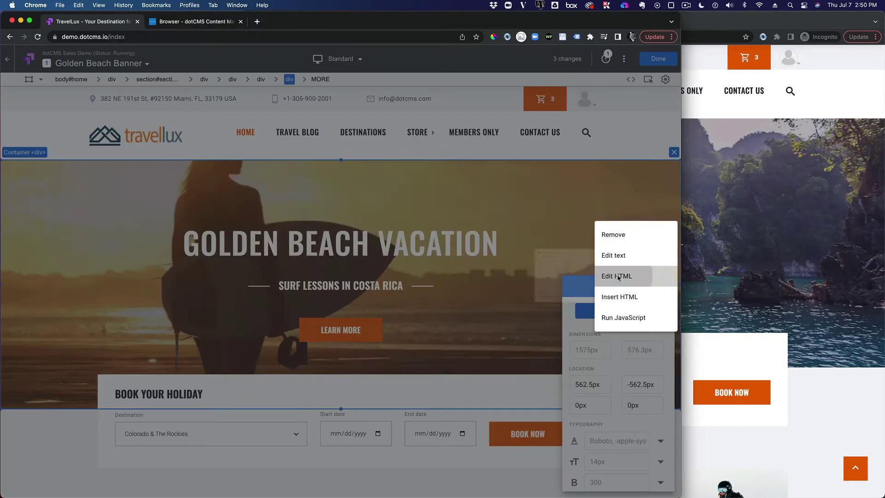
scroll(314, 259, down, 1)
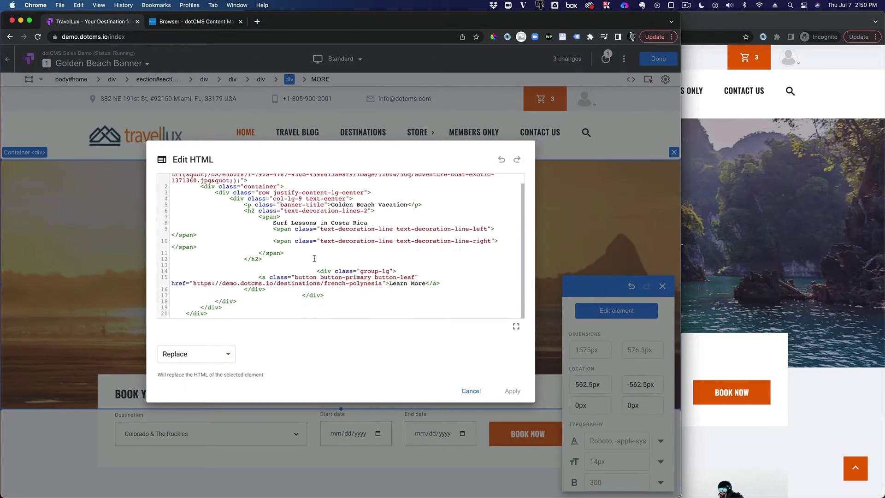
scroll(331, 311, down, 3)
scroll(328, 279, up, 1)
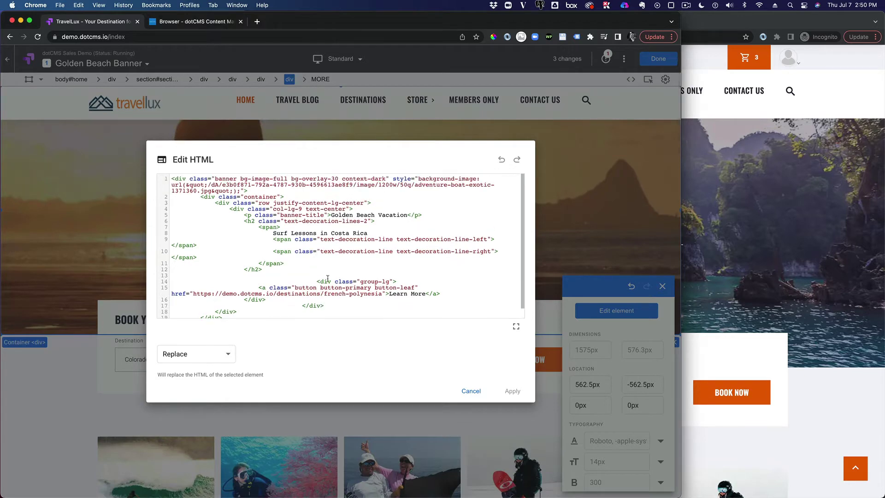
click(471, 391)
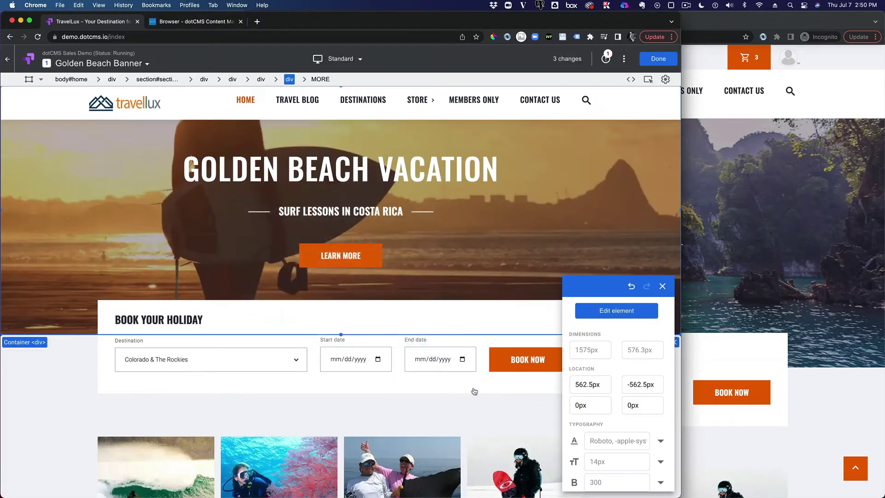
Close the element style panel and exit the visual editor with Done.
click(663, 287)
scroll(410, 193, up, 3)
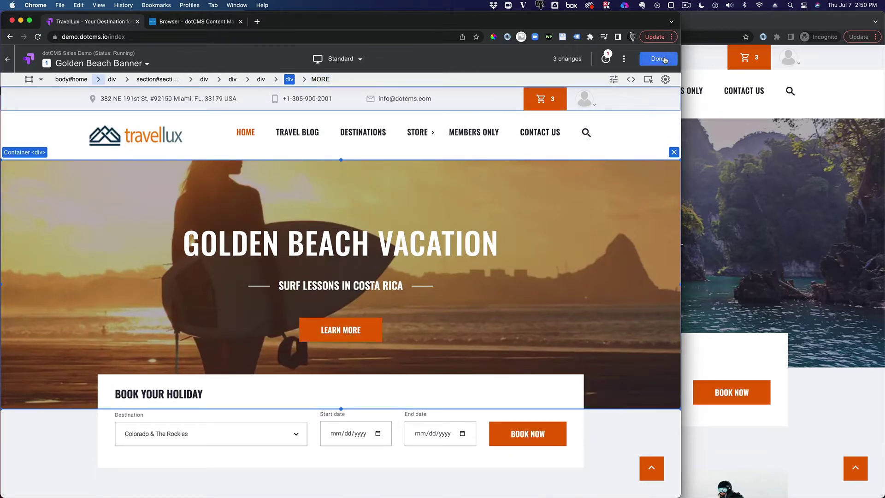
click(658, 59)
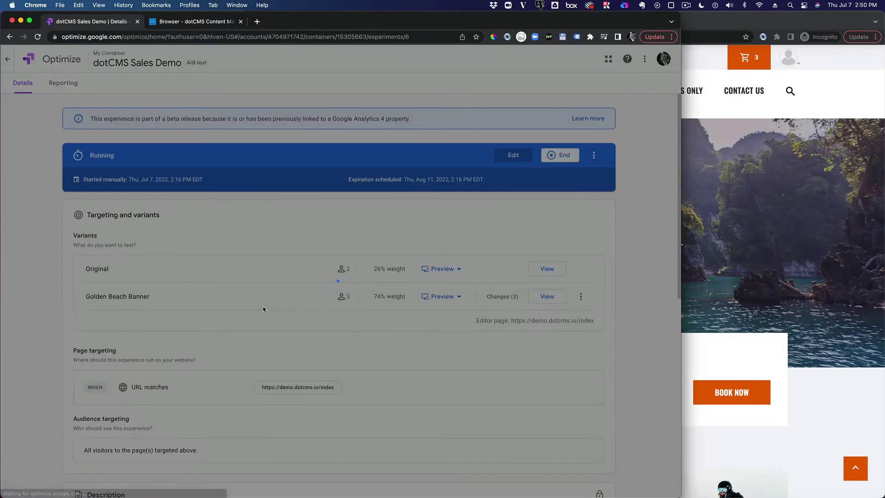
scroll(253, 307, down, 3)
scroll(253, 307, down, 5)
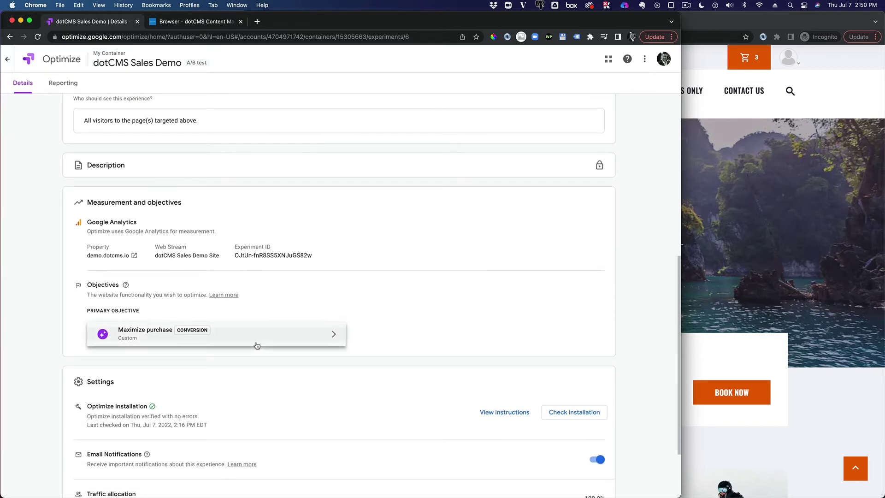
click(294, 336)
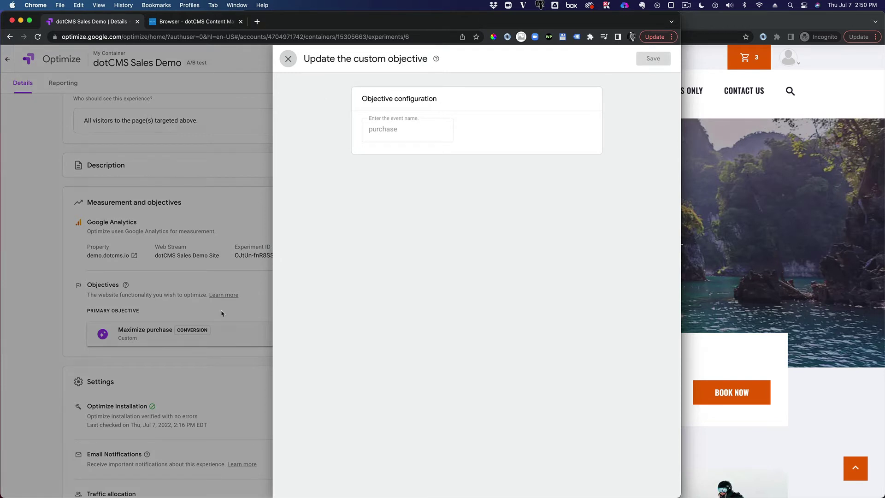
click(288, 59)
scroll(493, 336, up, 7)
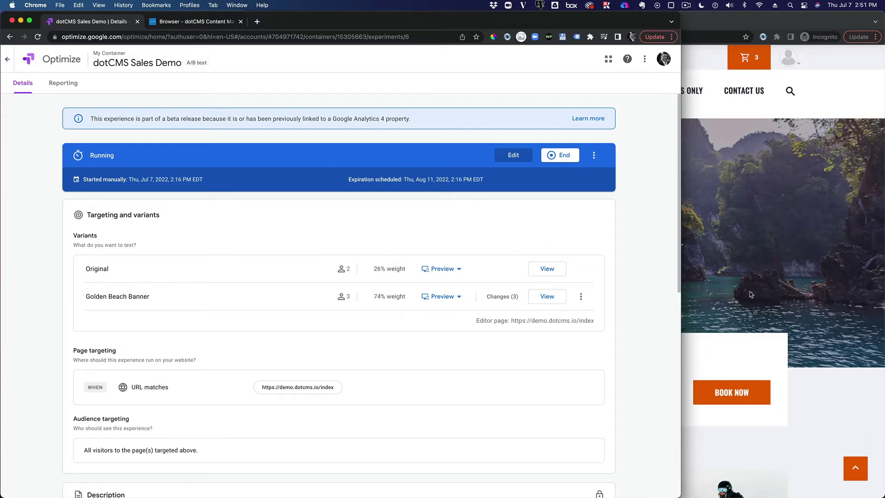
mouse_move(511, 302)
scroll(553, 328, down, 6)
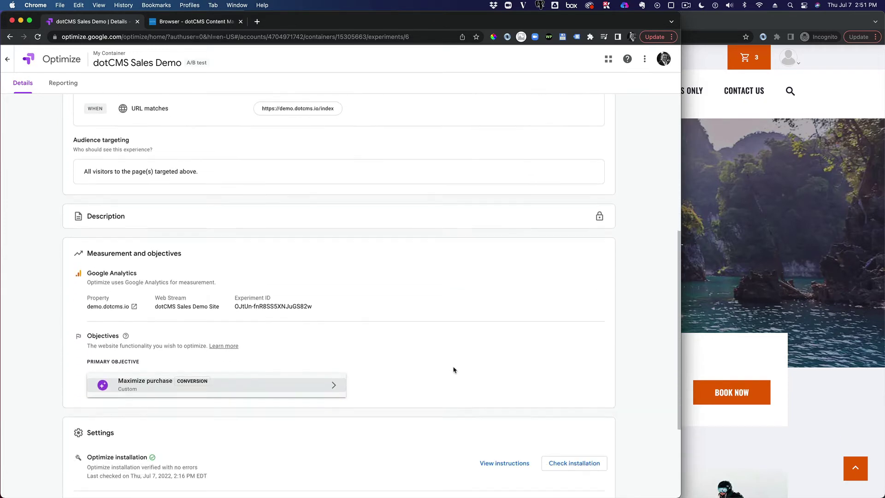
scroll(453, 370, down, 3)
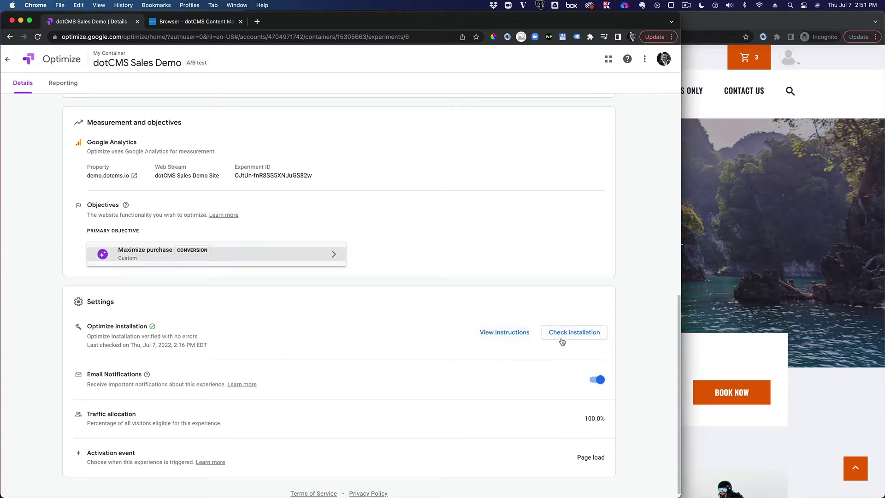
scroll(546, 334, up, 15)
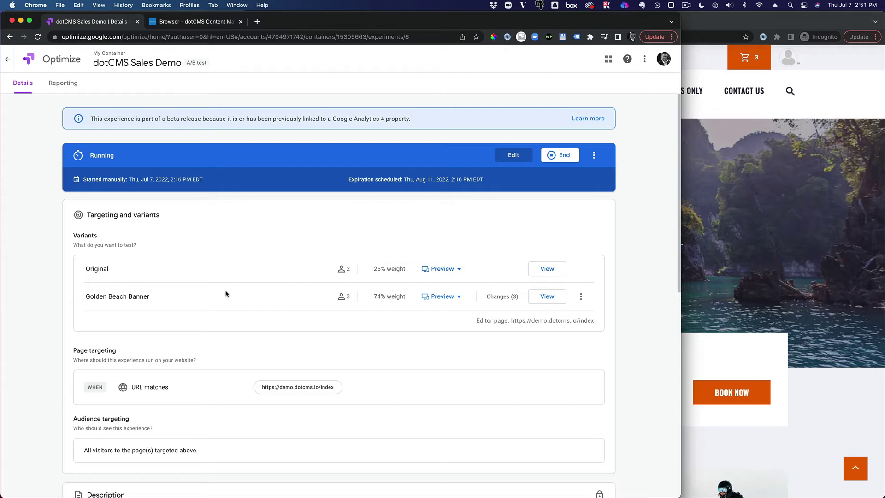
Open the travel theme's html_head.vtl file from the dotCMS site browser.
click(189, 21)
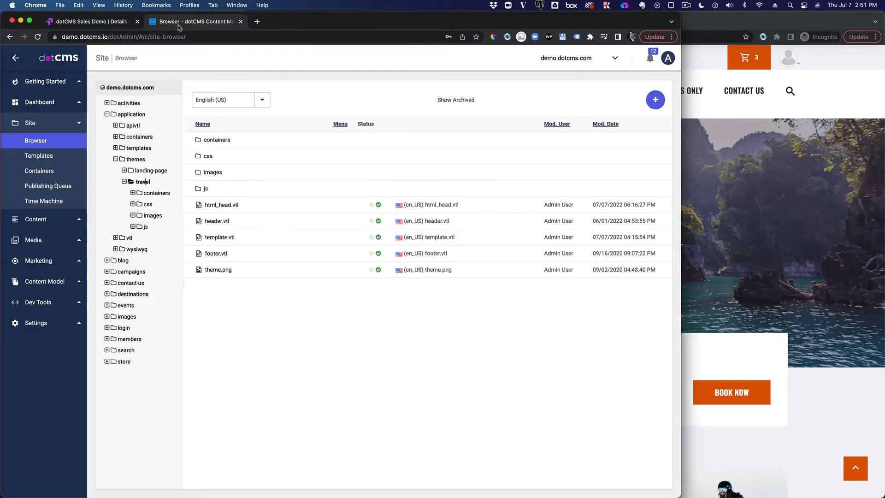
click(222, 205)
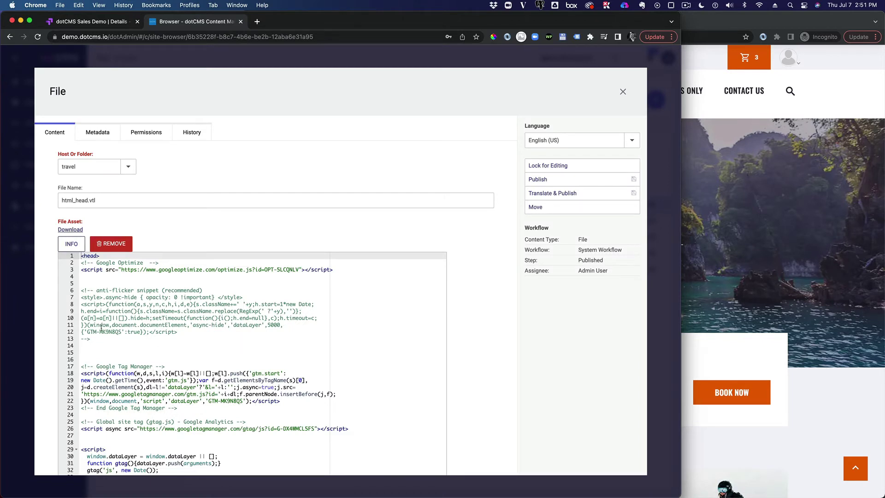
Delete the anti-flicker snippet and the leftover blank lines from html_head.vtl.
click(104, 343)
drag(91, 339, 73, 292)
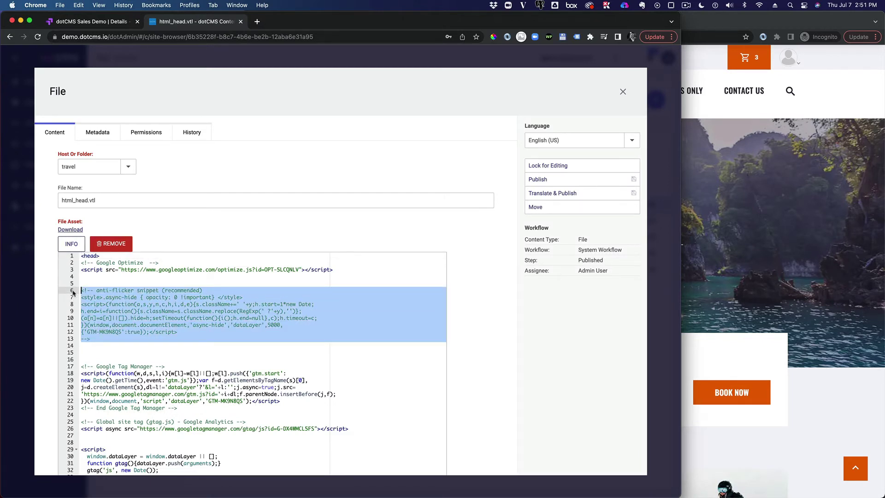
key(BackSpace)
key(BackSpace)
key(BackSpace)
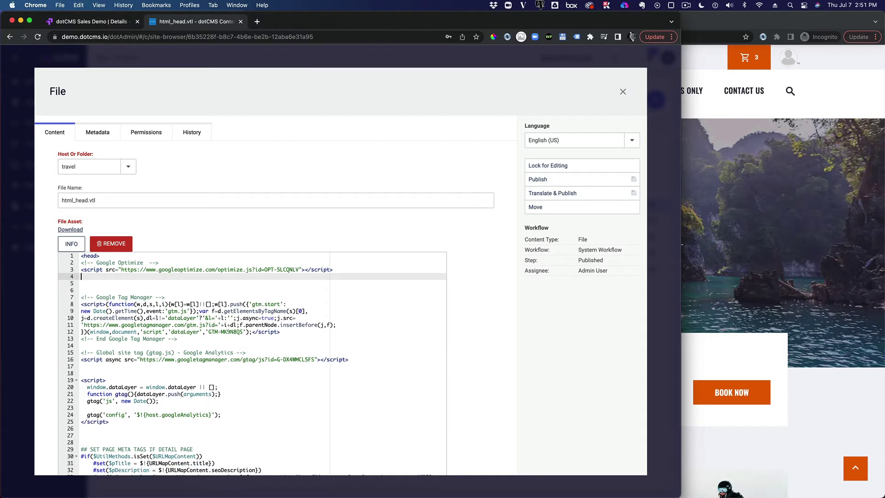
click(92, 287)
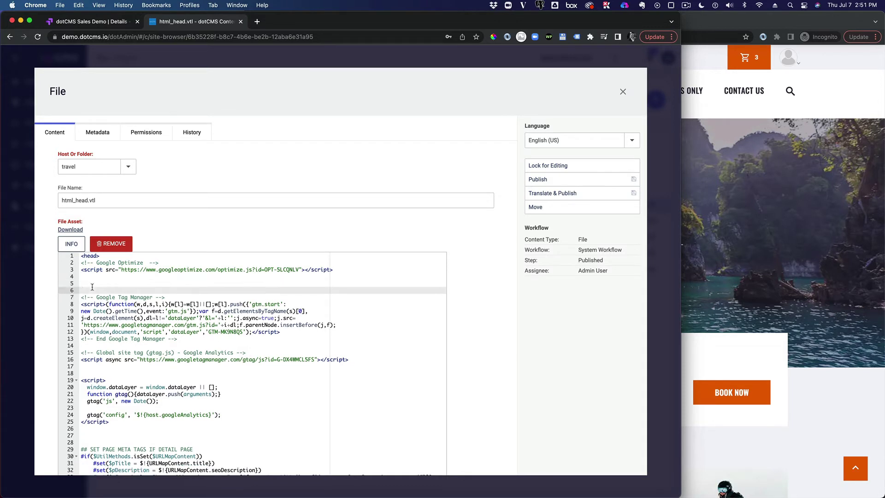
key(BackSpace)
key(BackSpace)
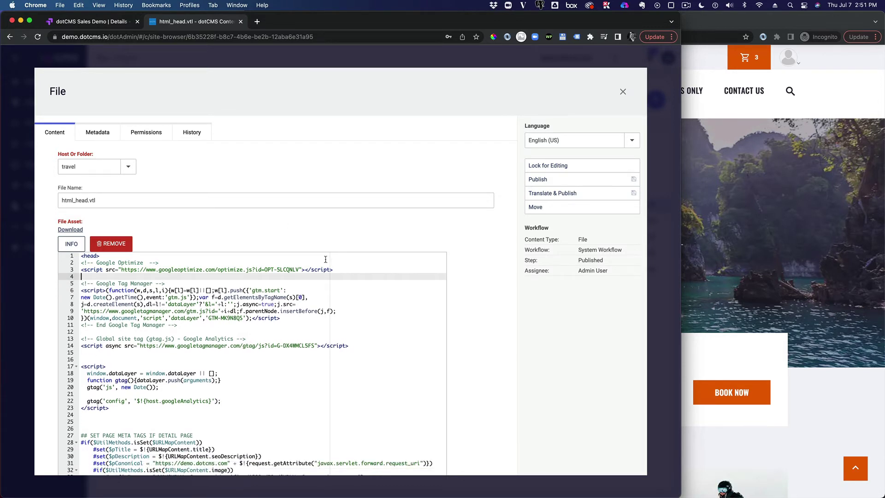
Review the Optimize script (OPT-5LCQNLV), Tag Manager block and Google Analytics tag lines.
drag(344, 271, 54, 264)
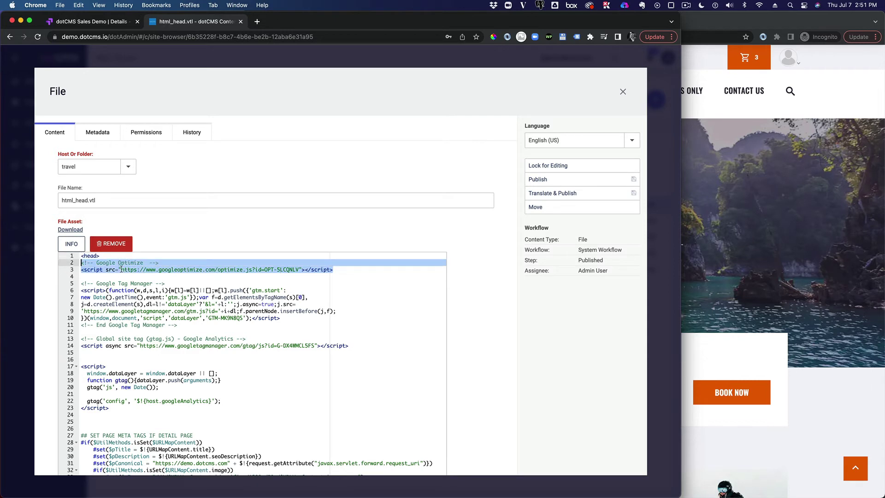
drag(300, 270, 267, 272)
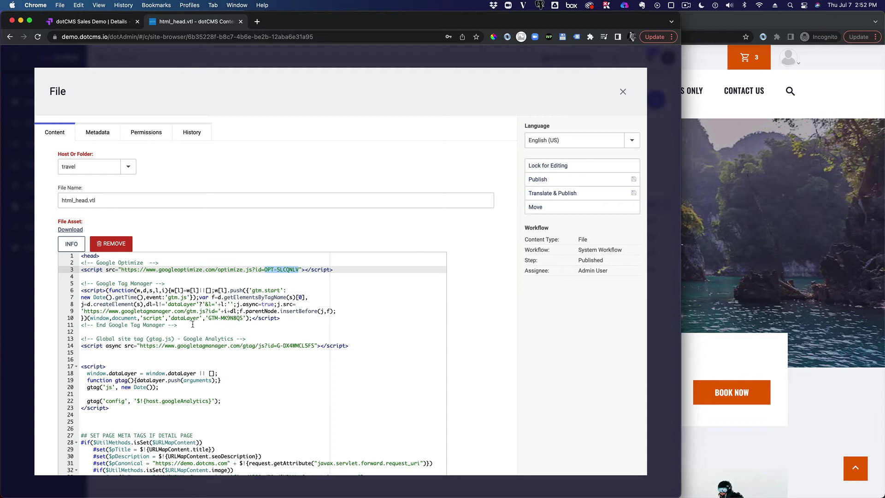
drag(179, 327, 75, 284)
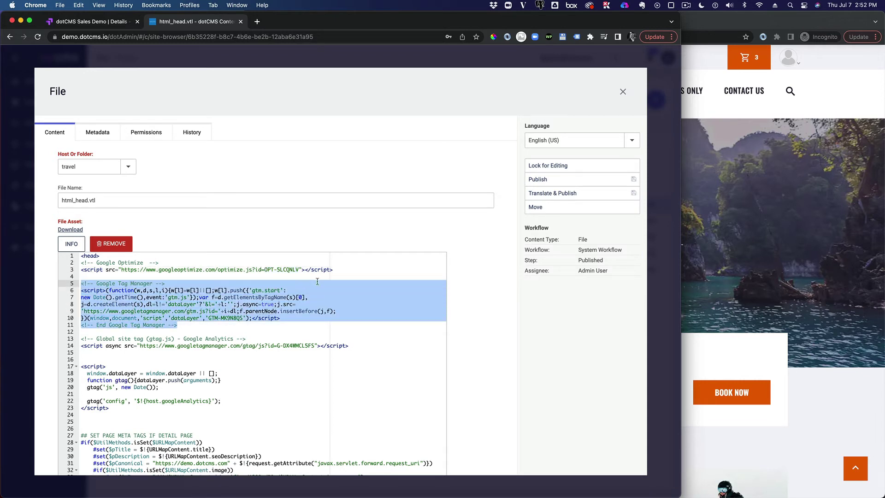
click(178, 330)
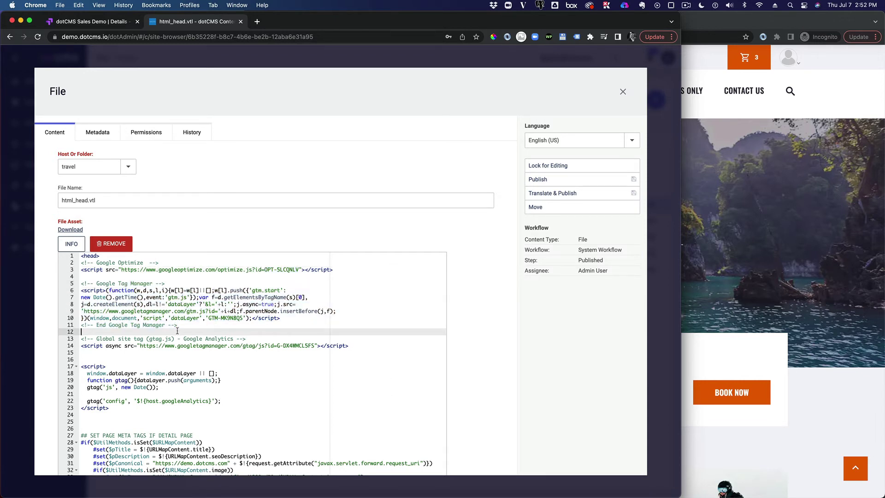
drag(242, 319, 212, 320)
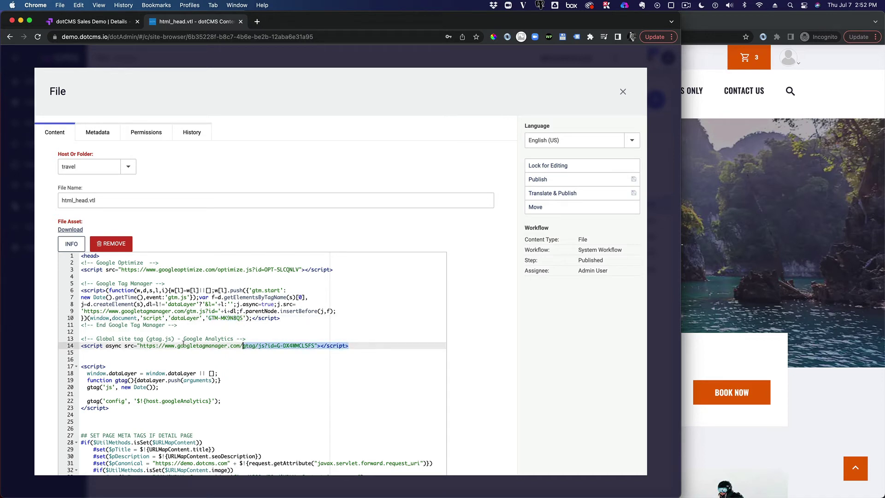
drag(183, 344, 69, 338)
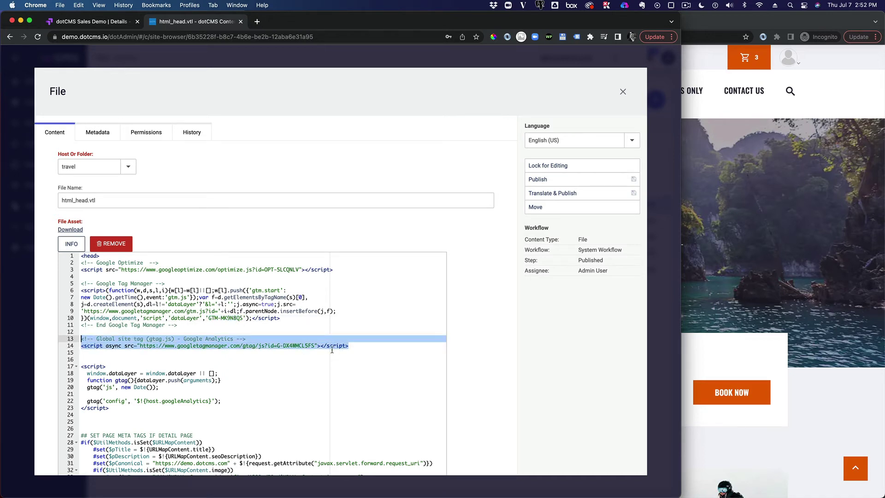
scroll(306, 361, down, 2)
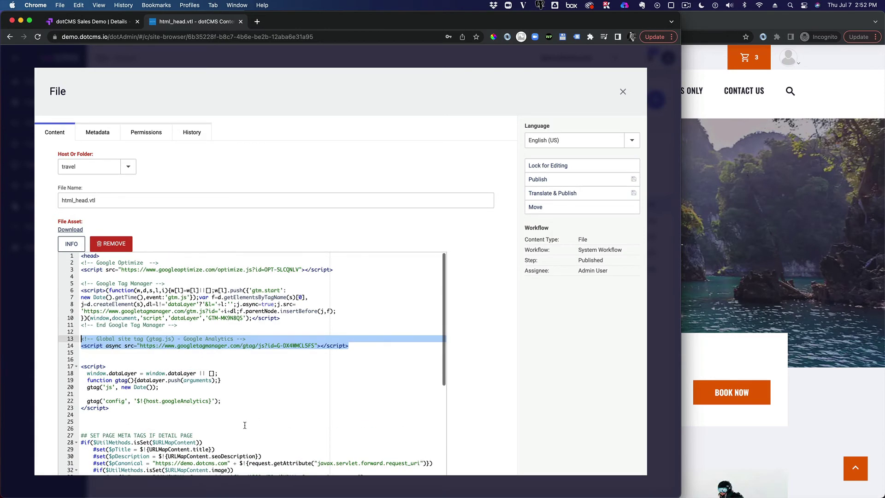
click(203, 424)
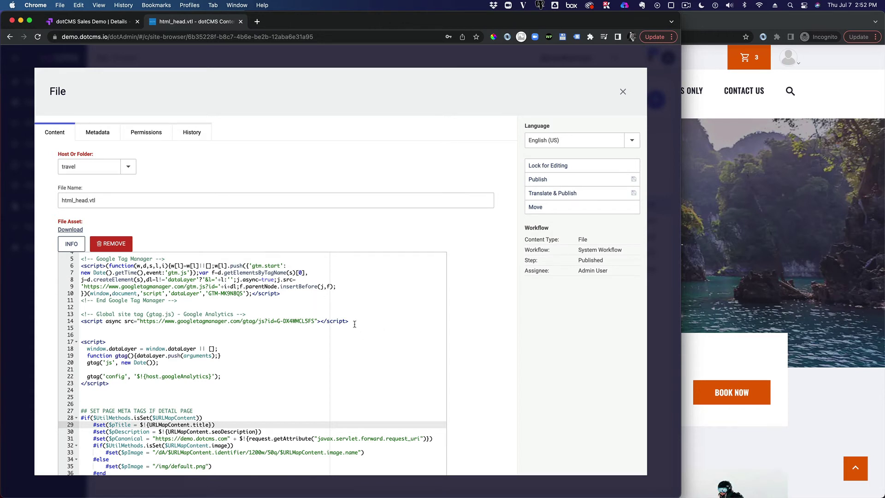
Check the top of the head section, then publish html_head.vtl.
drag(355, 324, 61, 249)
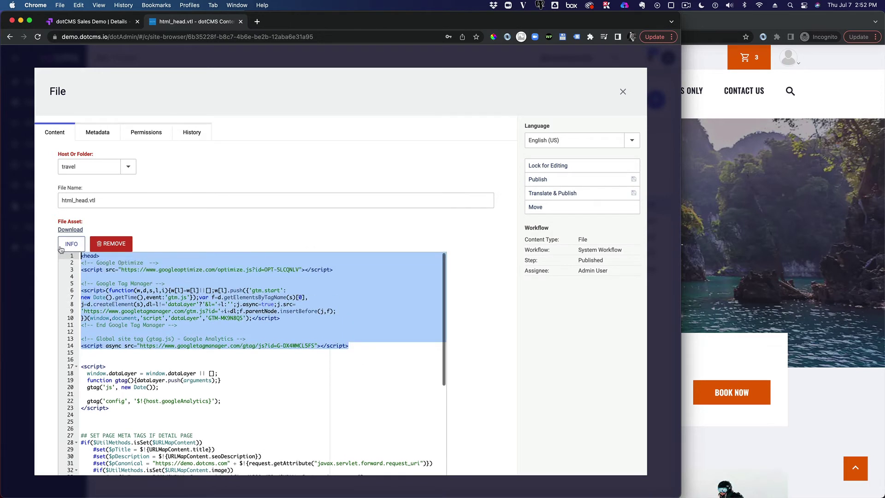
click(317, 276)
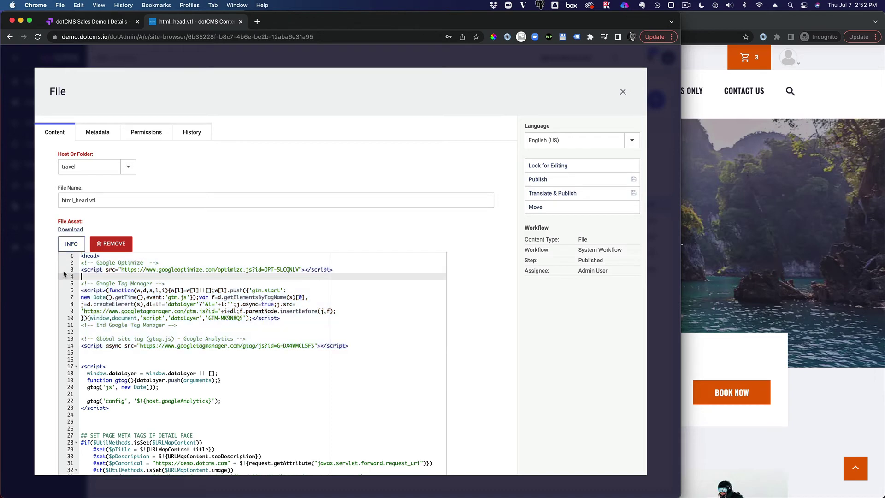
double_click(82, 256)
scroll(81, 256, right, 1)
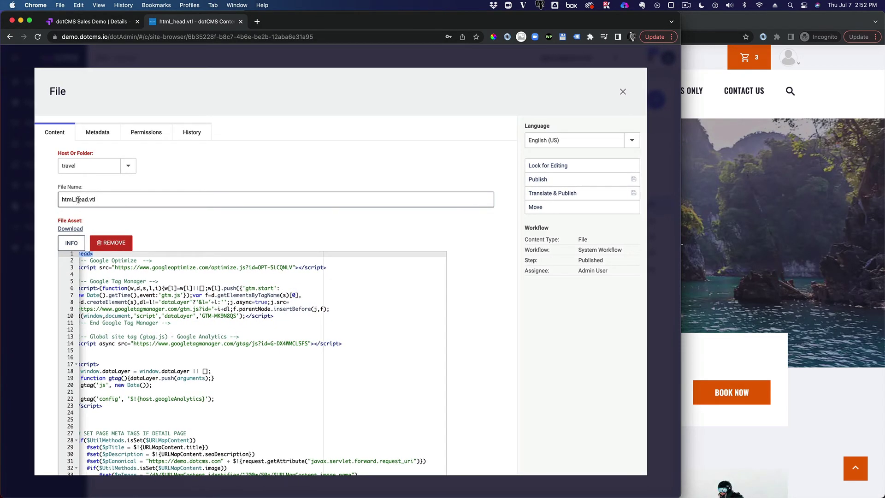
triple_click(103, 200)
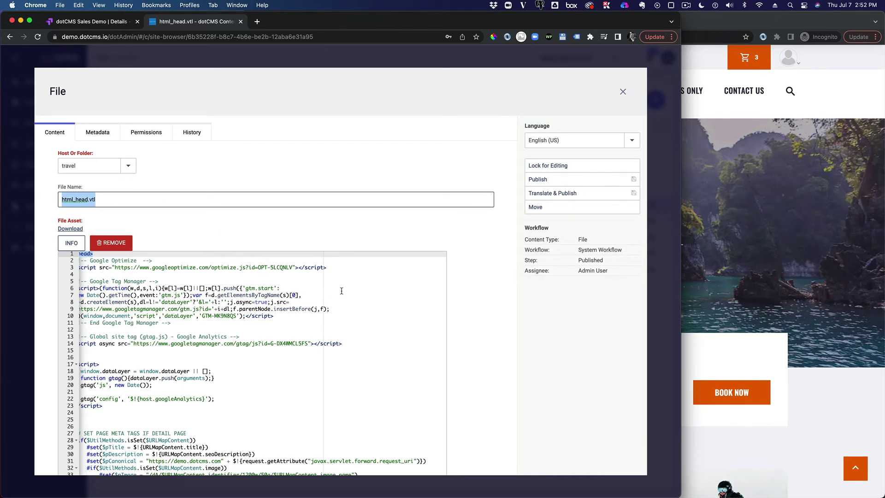
scroll(263, 305, left, 1)
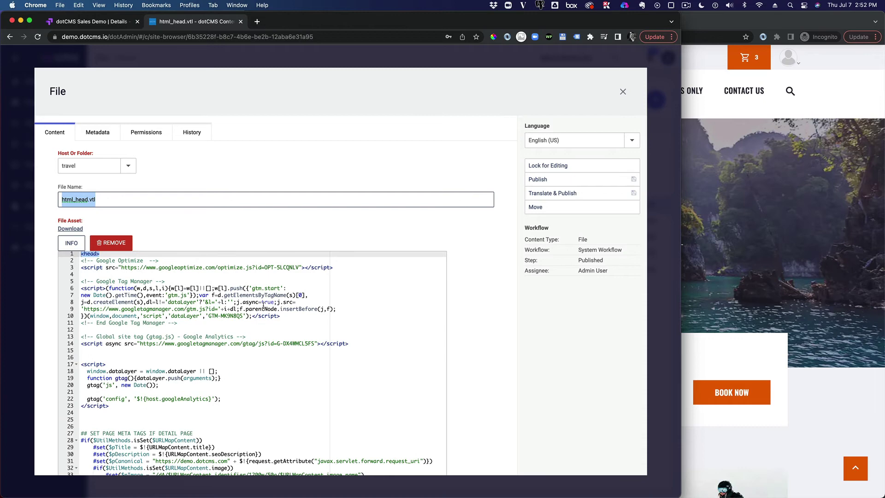
click(548, 182)
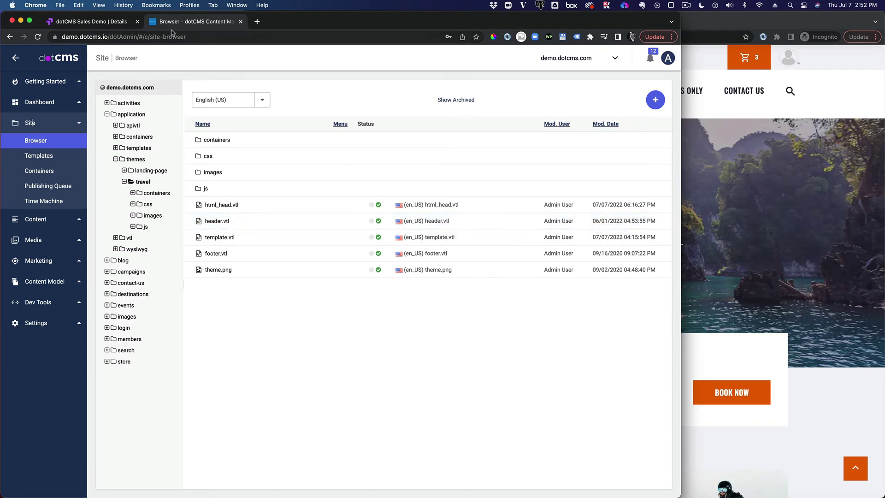
Check the dotCMS Sales Demo experiment's editor page URL, then bring up the incognito TravelLux homepage.
click(90, 22)
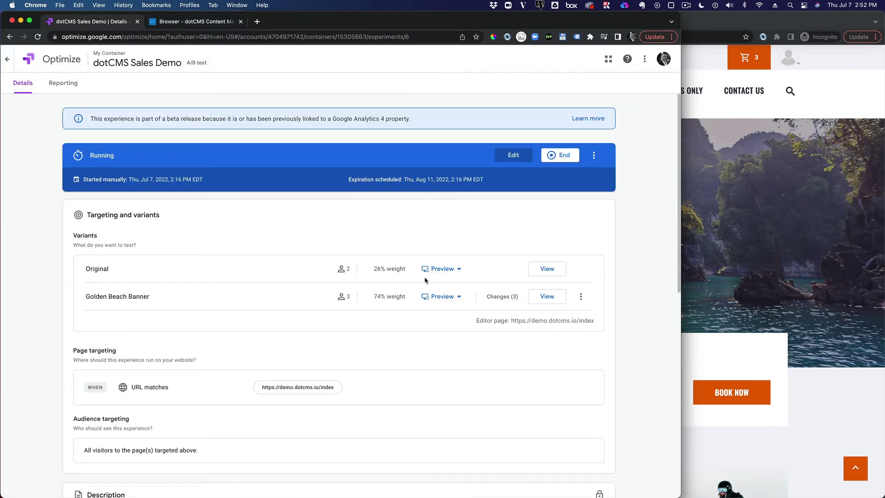
drag(584, 320, 512, 321)
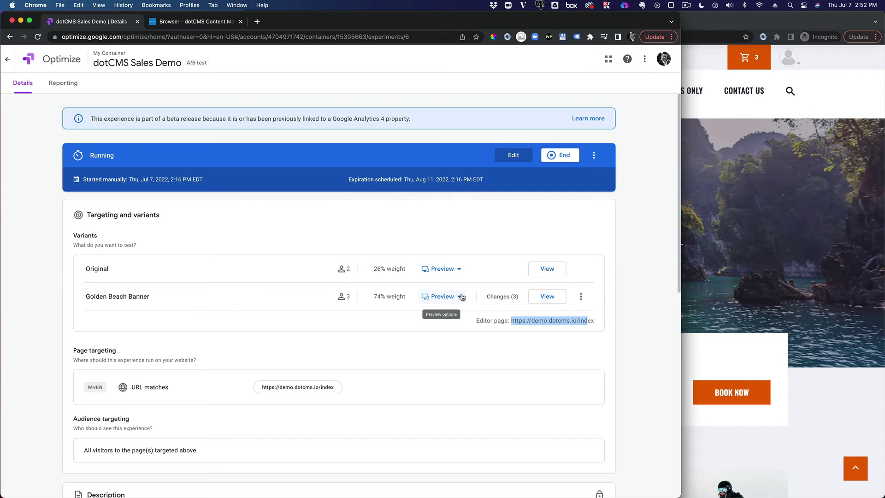
scroll(462, 297, down, 5)
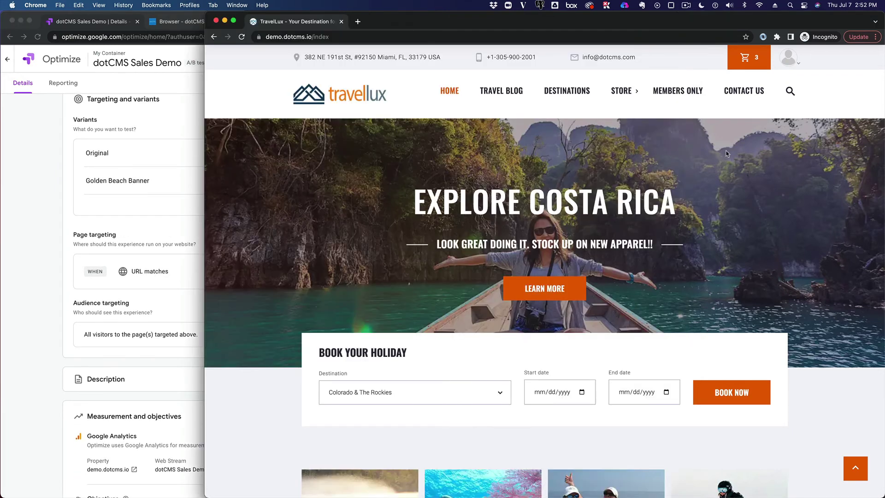
click(714, 152)
Reload the TravelLux homepage, then close the incognito window.
key(super+r)
key(super+r)
key(super+r)
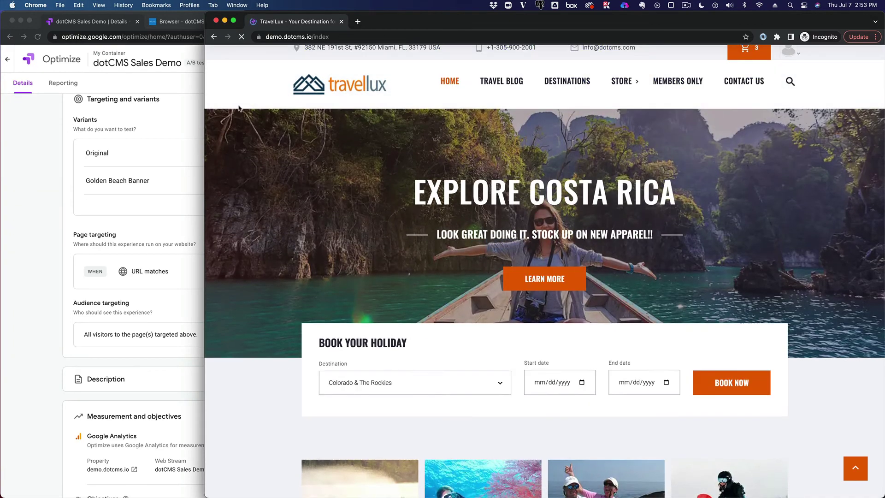
key(ctrl+Up)
key(ctrl+Up)
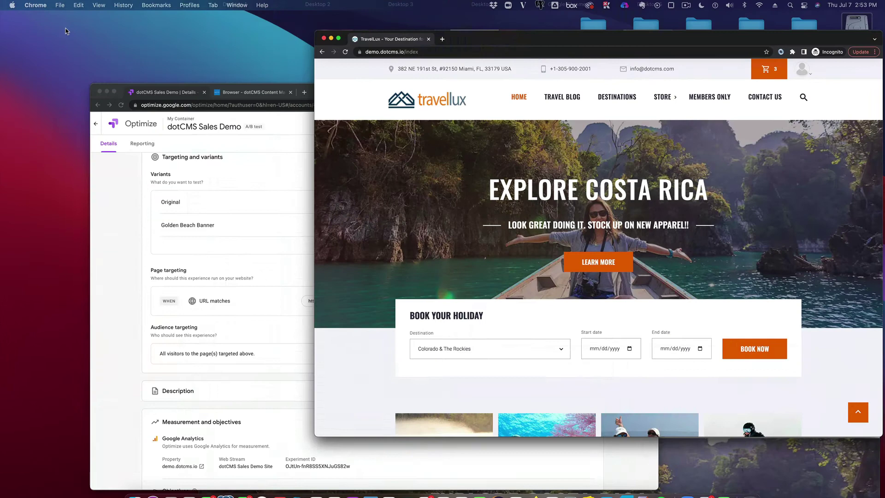
click(36, 5)
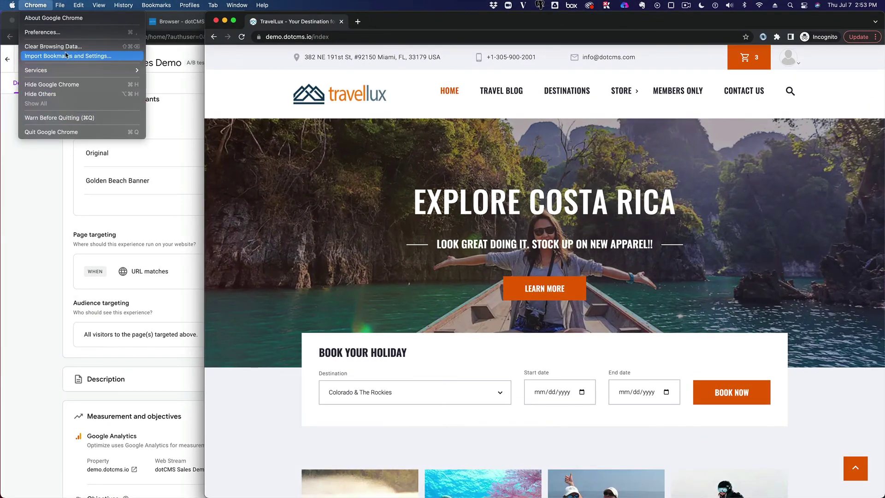
click(53, 46)
click(825, 138)
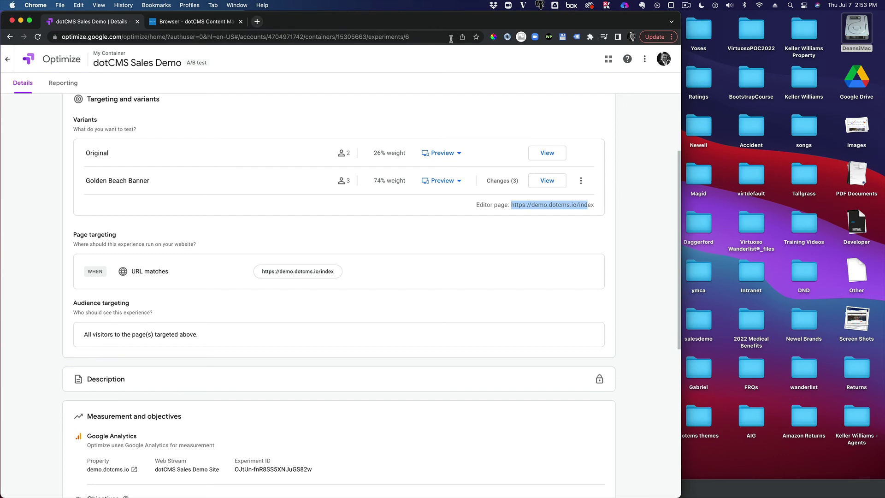
Log out of dotCMS and load demo.dotcms.io/index in a new tab.
click(257, 27)
click(226, 25)
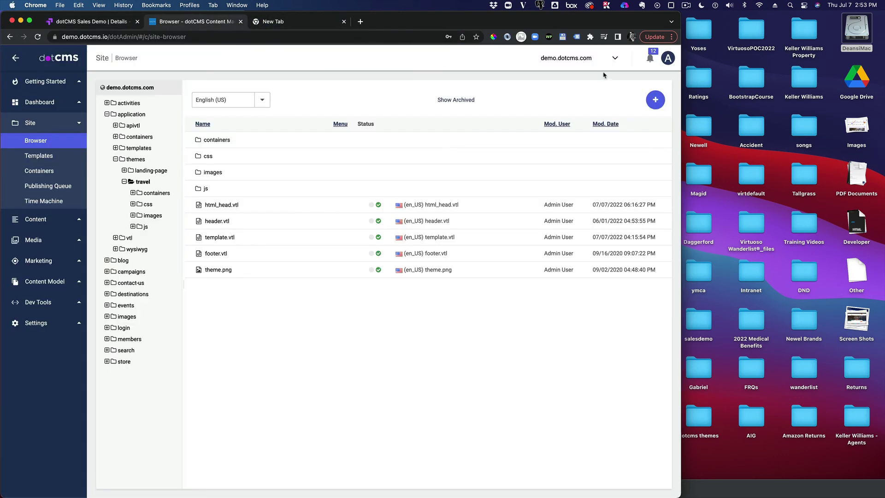
click(669, 58)
click(582, 120)
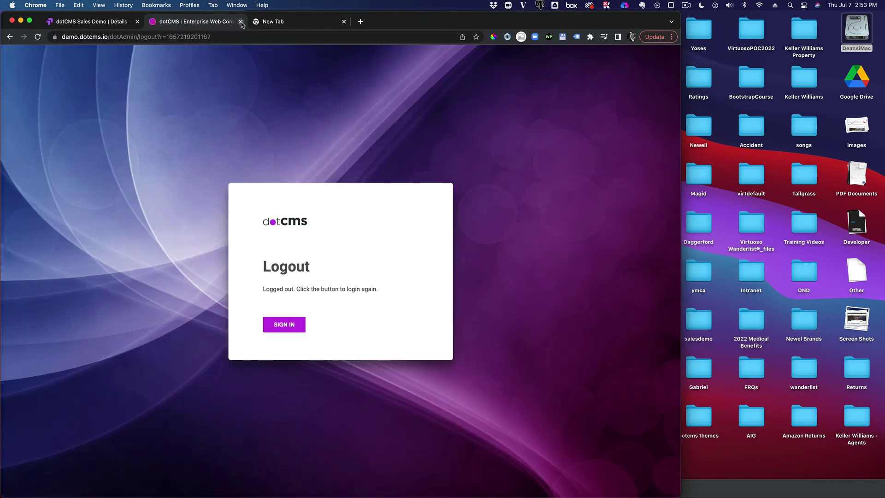
click(240, 22)
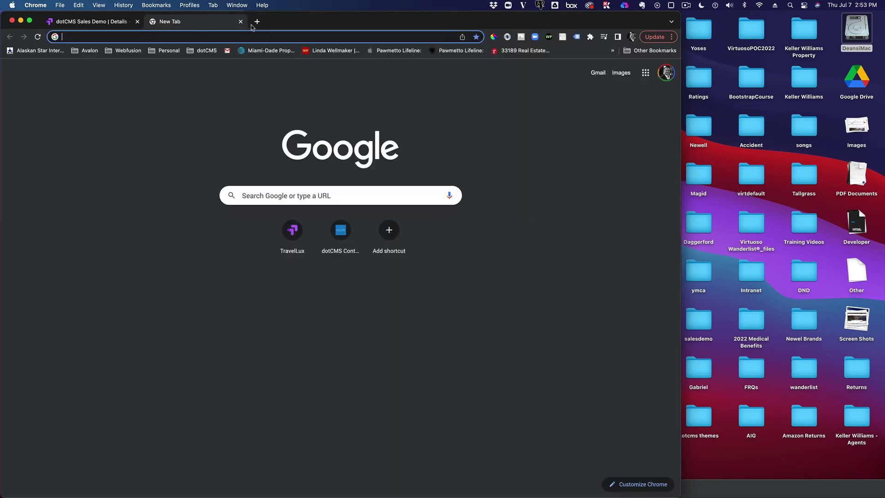
click(169, 37)
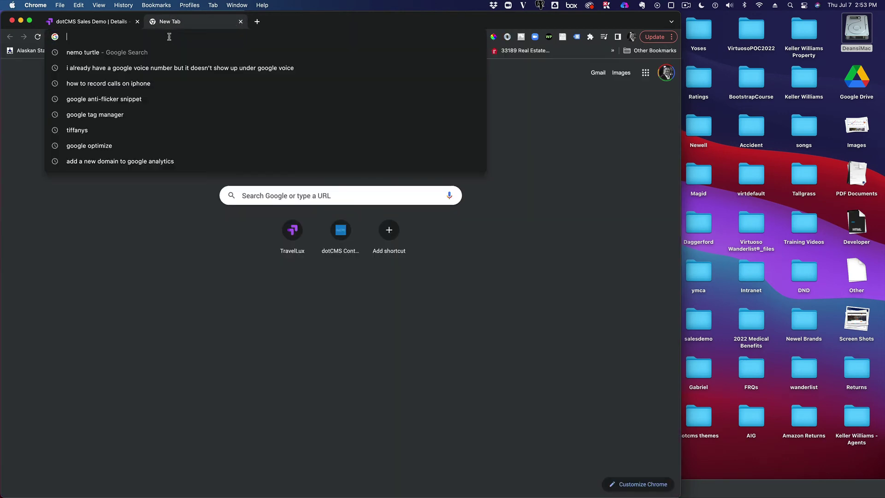
text(demo.dotcms.io/index)
key(Return)
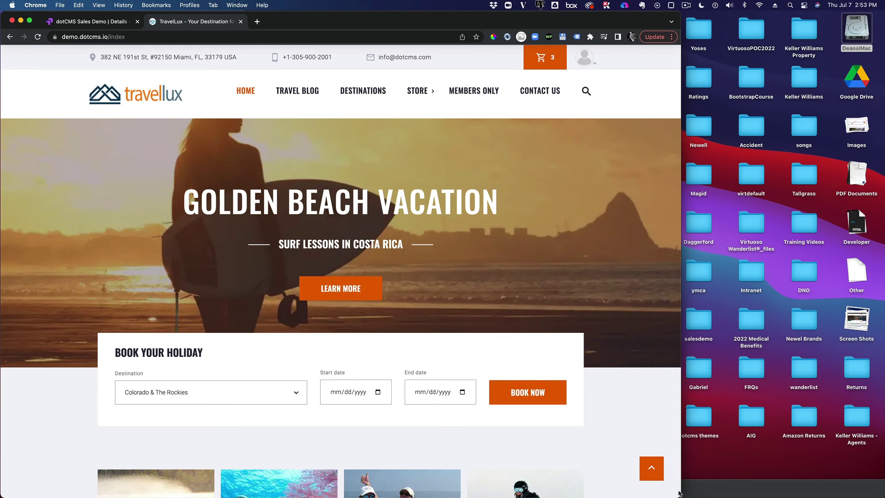
Widen the Chrome window to full screen width to show the Golden Beach Vacation hero.
drag(678, 494, 883, 495)
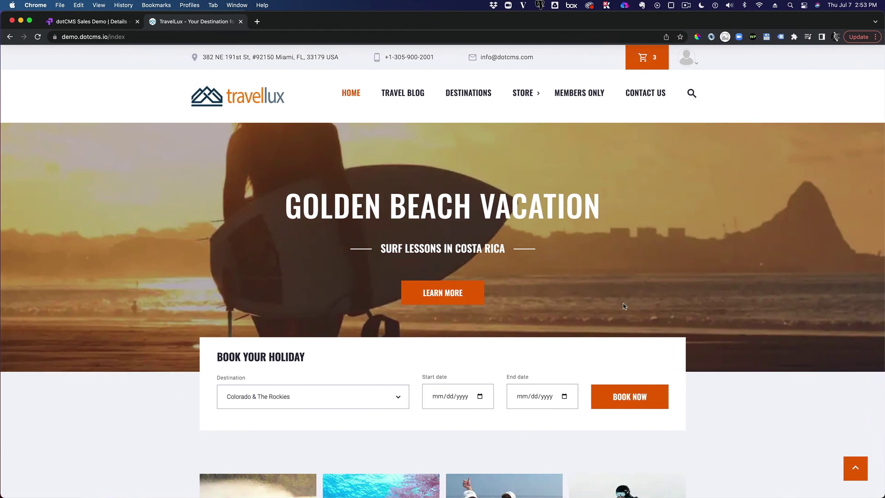
Return to the dotCMS Sales Demo Details tab and highlight its Targeting and variants heading.
click(86, 21)
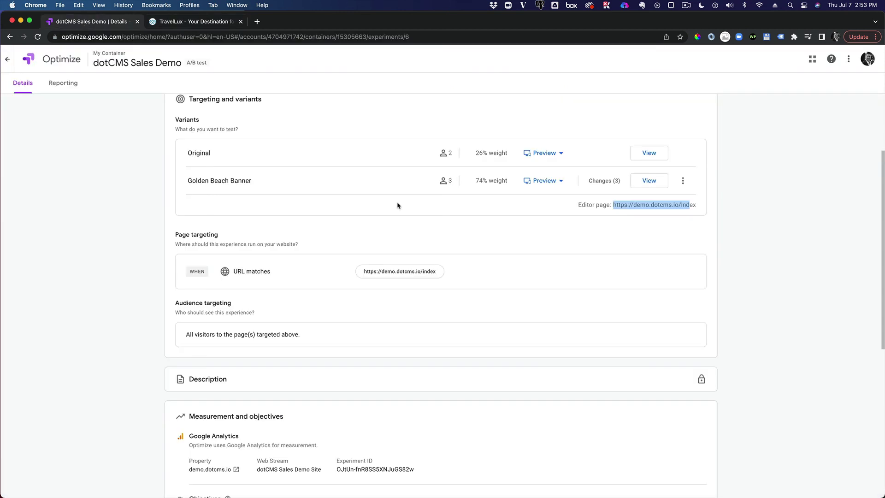
scroll(470, 264, up, 5)
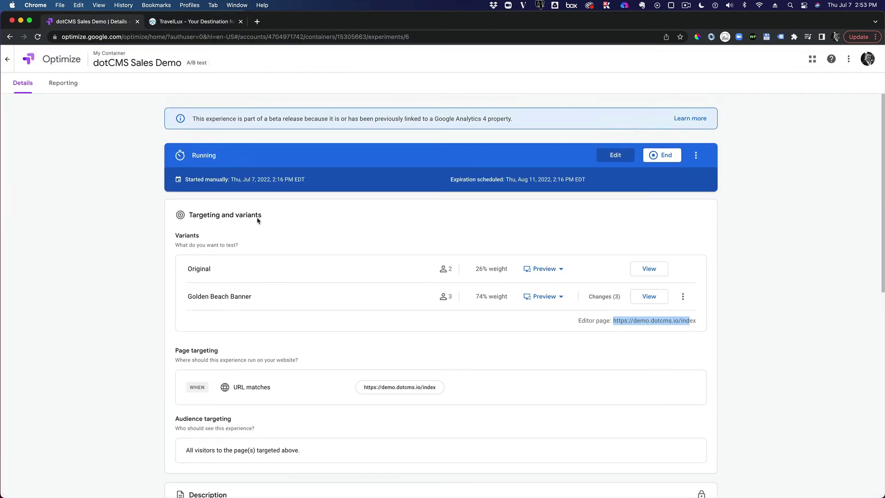
drag(271, 223, 191, 216)
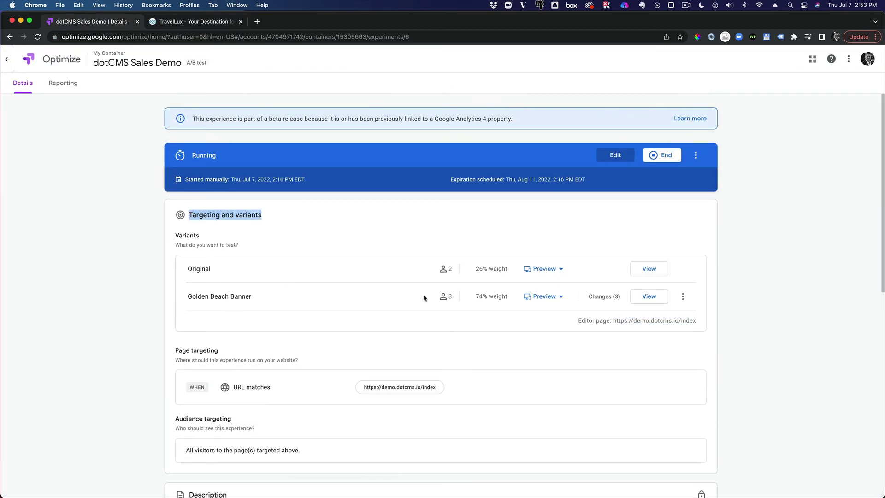